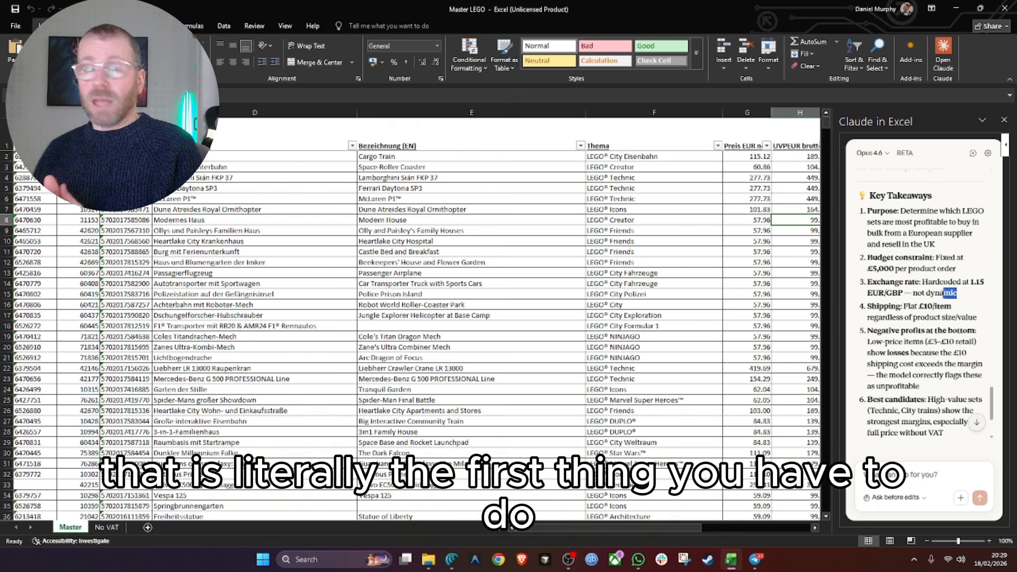
Always allow Claude's worksheet edits so that it creates the Dashboard sheet.
scroll(952, 311, "down", 1)
scroll(908, 305, "down", 1)
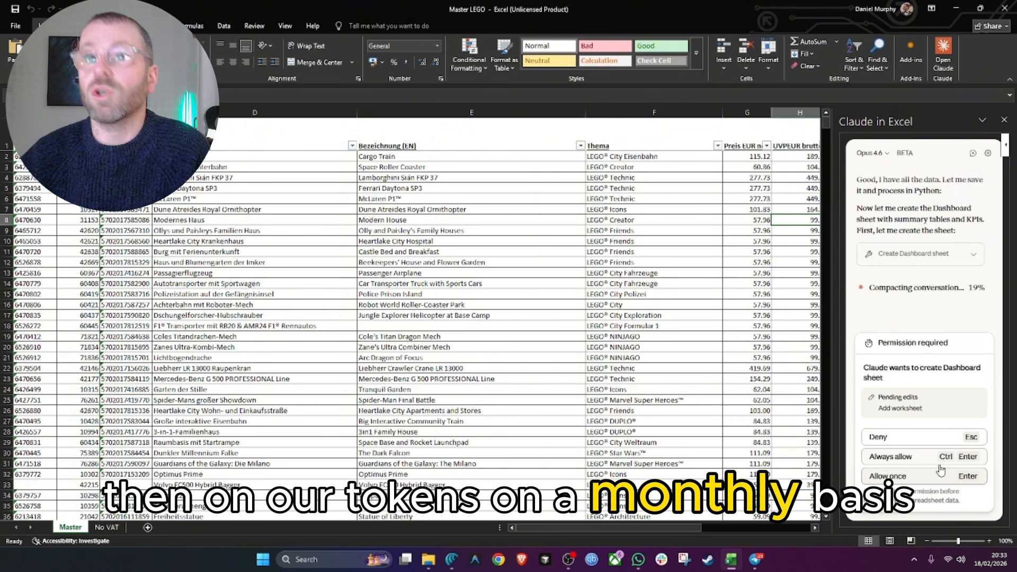
left_click(940, 458)
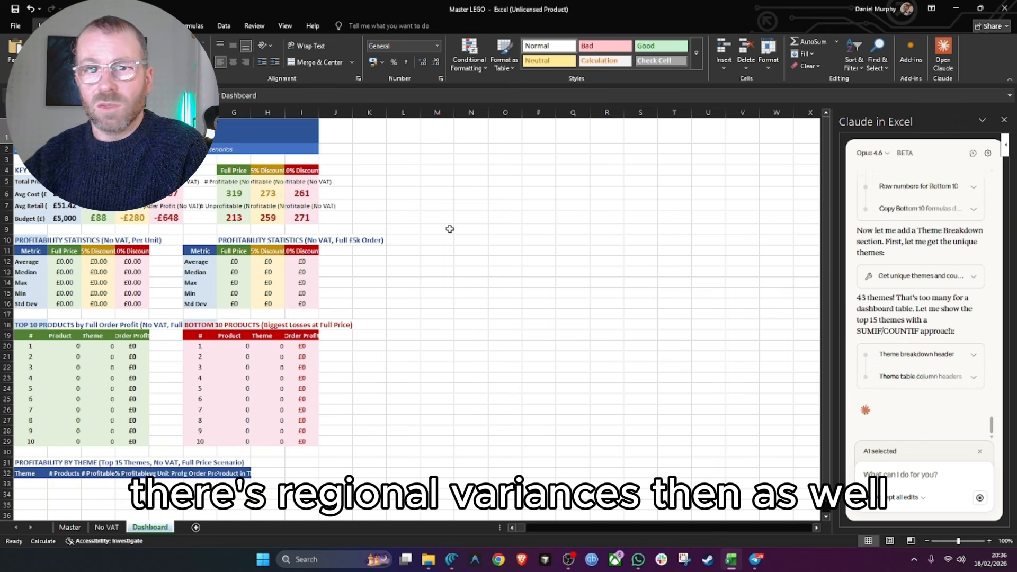
Examine the Dashboard's profitability statistics, top and bottom 10 products, theme breakdown and key insights.
scroll(388, 404, "down", 6)
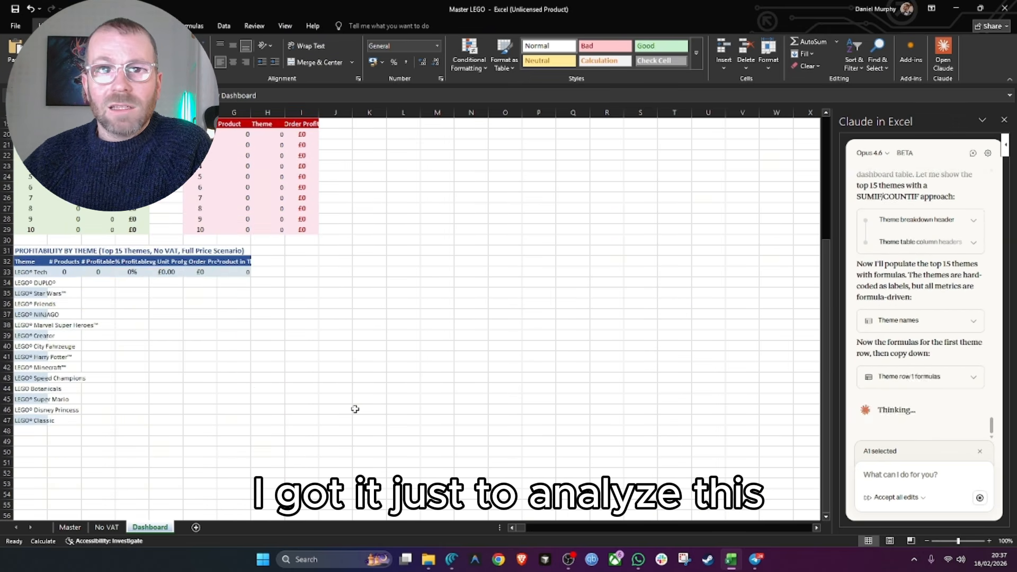
scroll(81, 229, "up", 3)
scroll(221, 359, "down", 3)
scroll(203, 356, "up", 6)
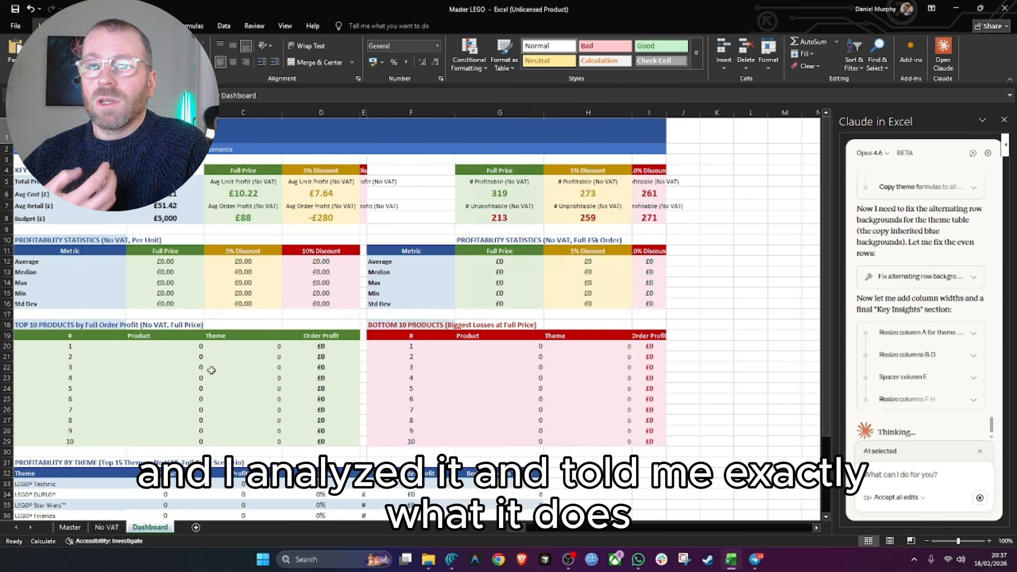
scroll(426, 379, "down", 8)
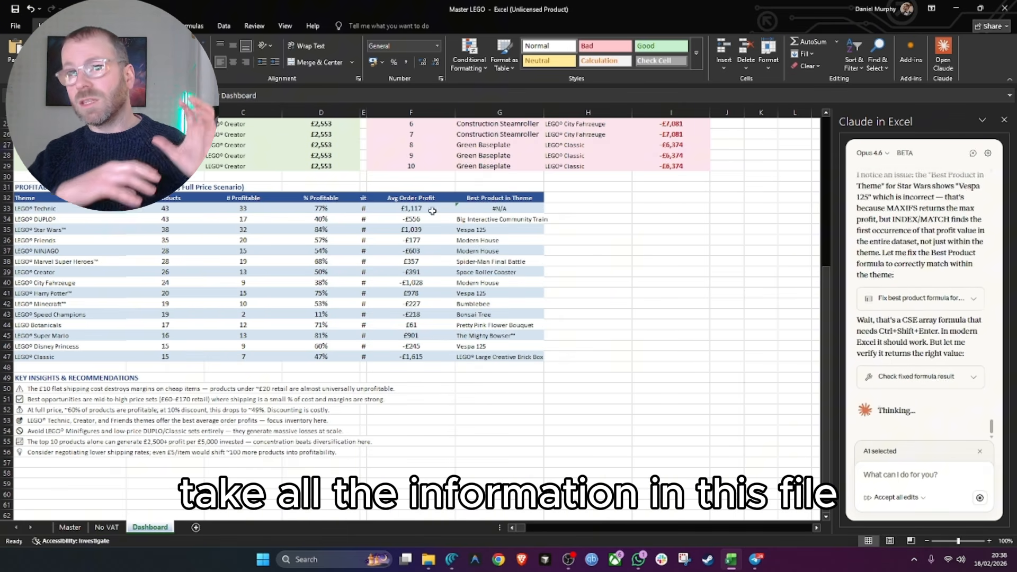
scroll(348, 200, "up", 4)
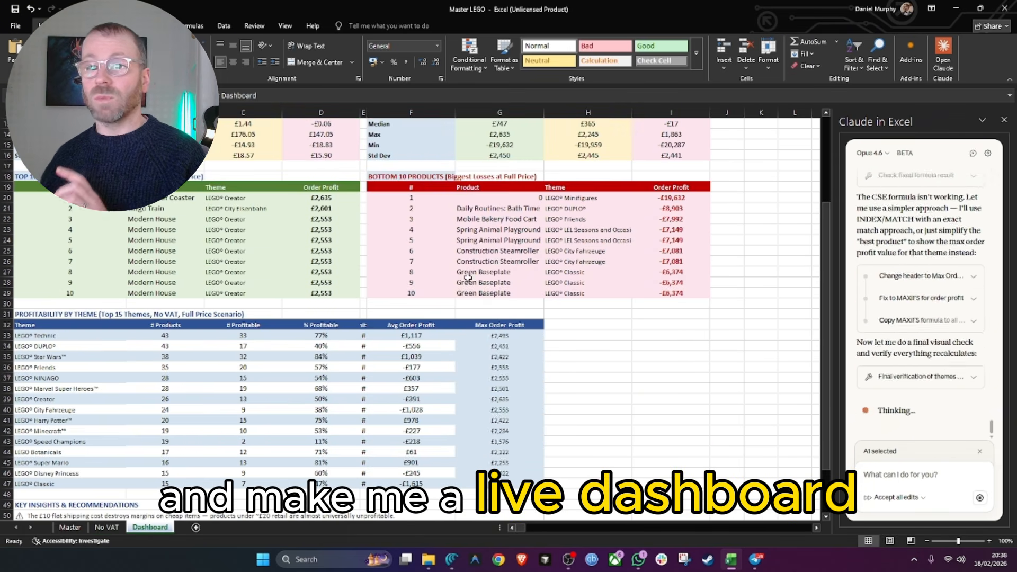
scroll(467, 277, "up", 5)
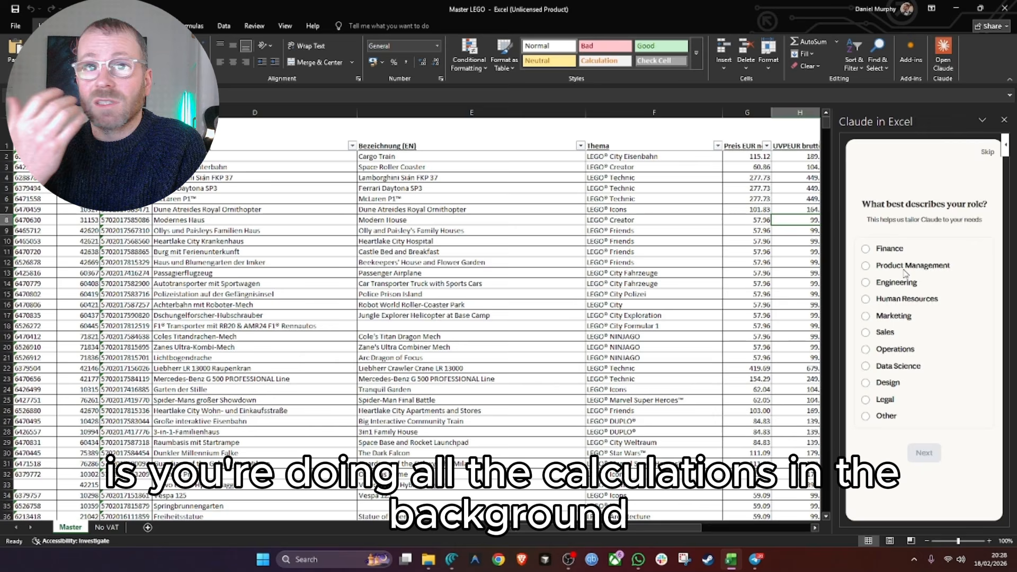
Complete Claude's onboarding with Finance as the role and acknowledge the beta feature notice.
left_click(867, 250)
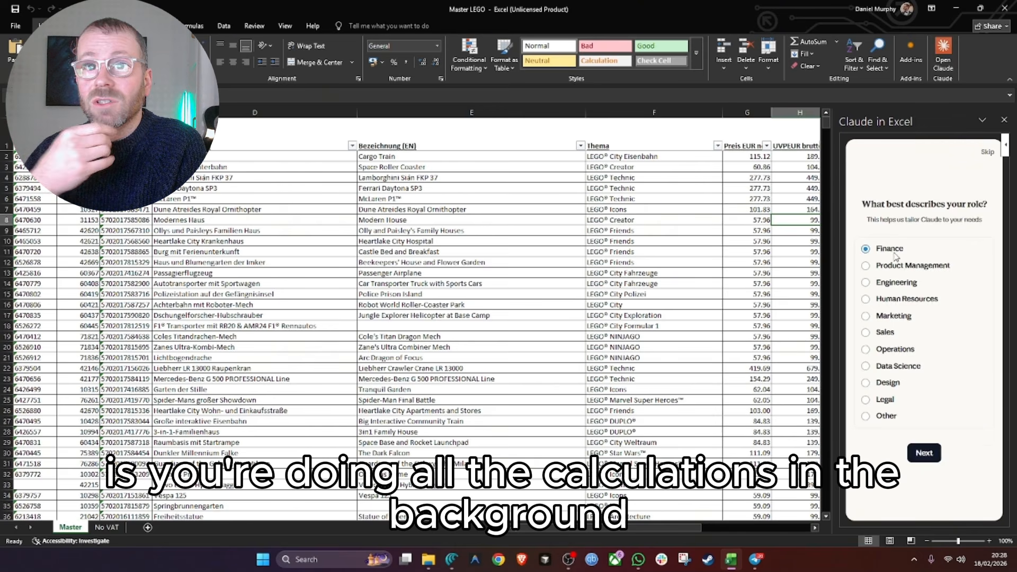
left_click(925, 449)
left_click(886, 305)
left_click(923, 424)
left_click(923, 423)
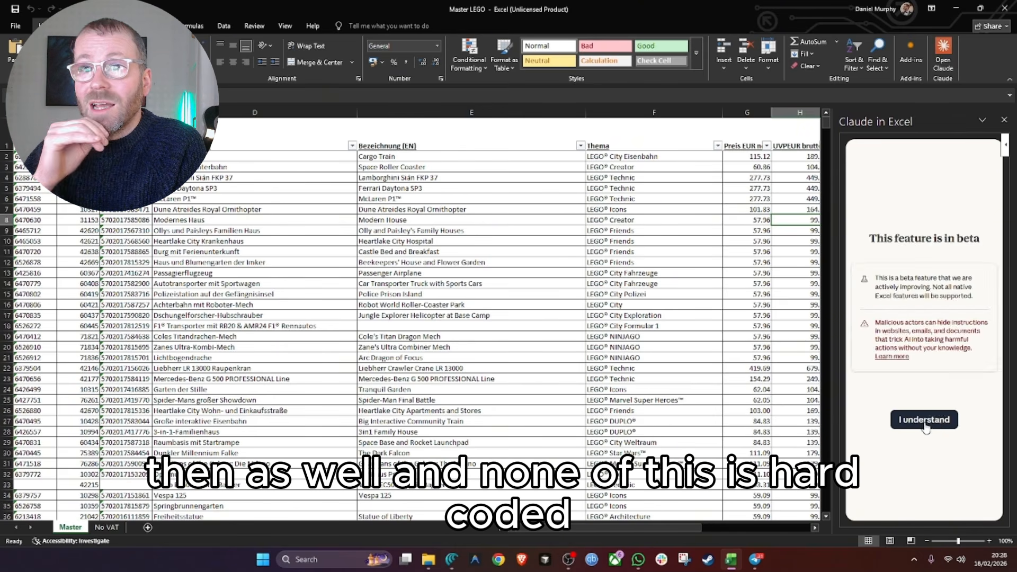
left_click(923, 422)
Have Claude explain the LEGO workbook and review the Key Takeaways section of its answer.
left_click(923, 302)
left_click(979, 498)
left_click_drag(884, 185, 924, 242)
left_click(964, 318)
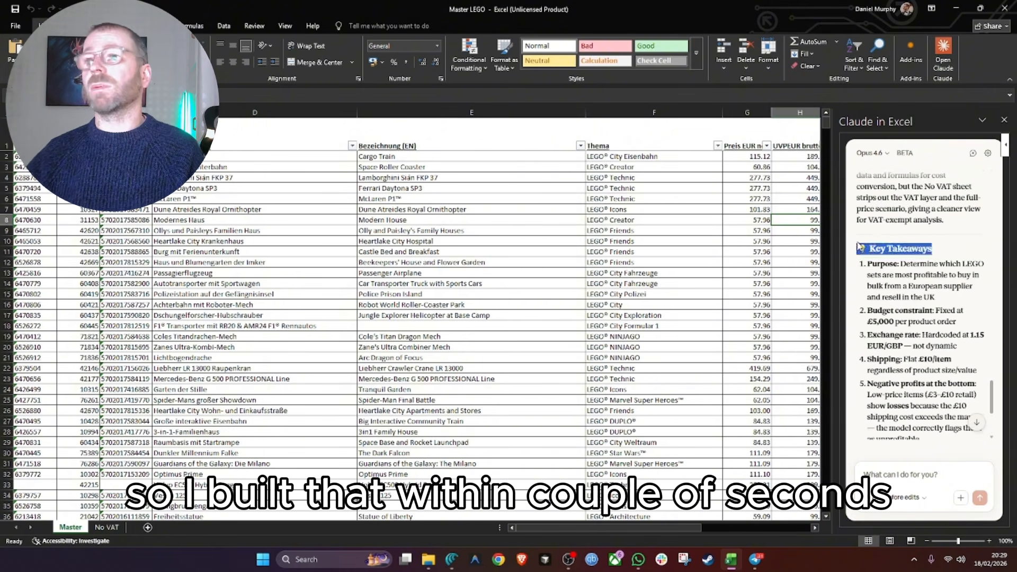
scroll(953, 295, "down", 2)
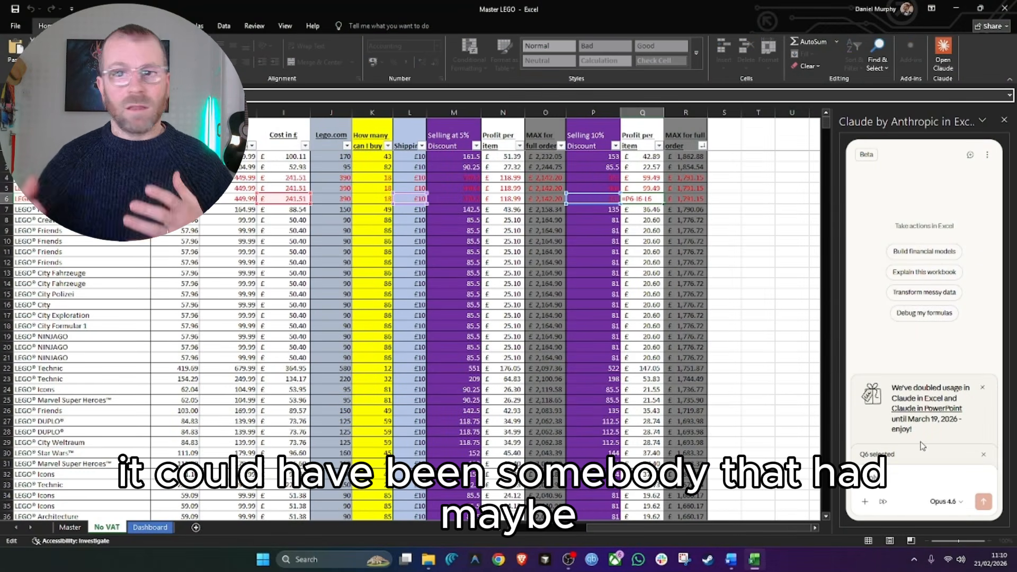
Ask Claude "explain this to me =P6-I6-L6" for cell Q6 on the No VAT sheet and read the explanation.
left_click(899, 477)
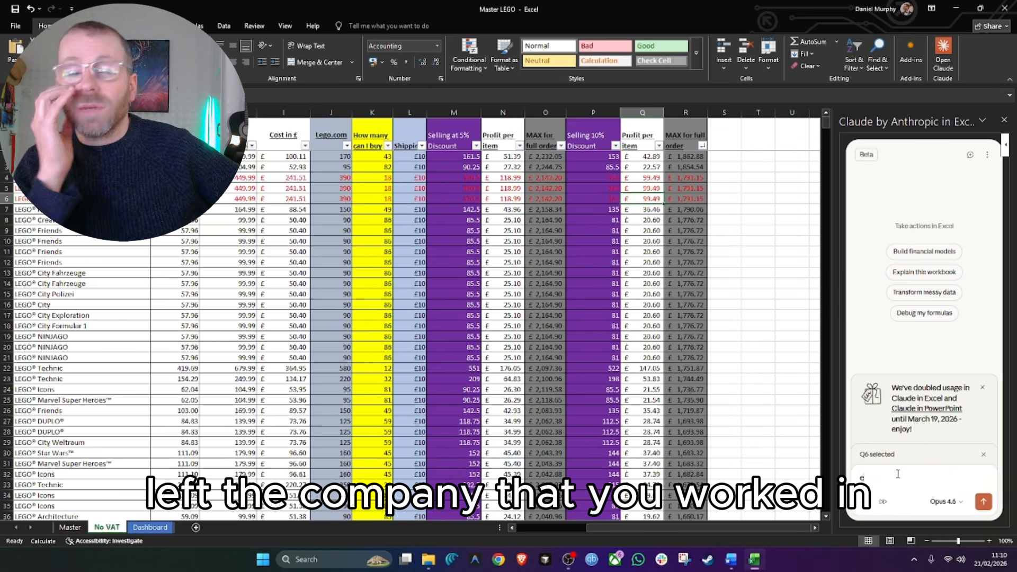
type("explain th")
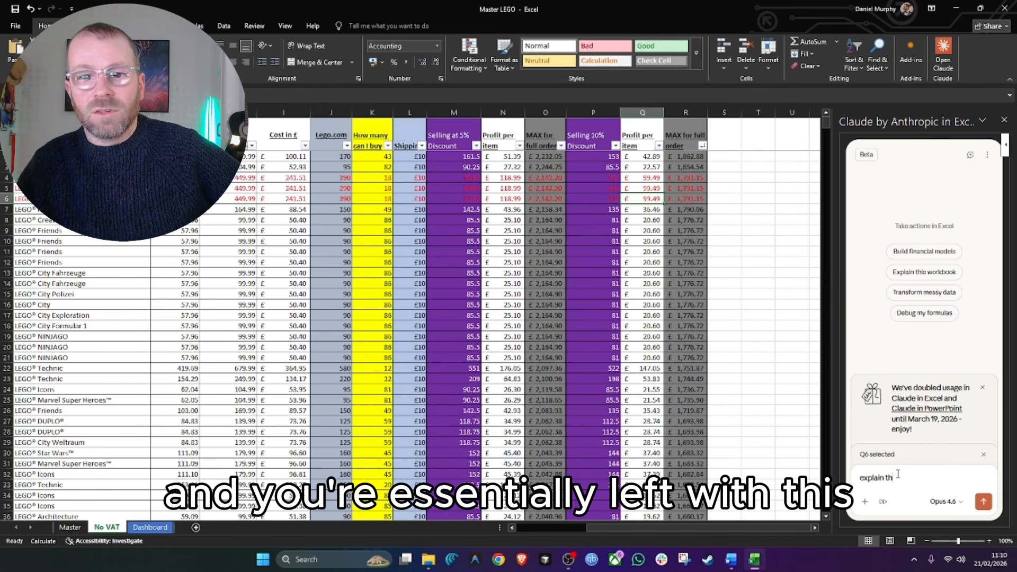
type("is to")
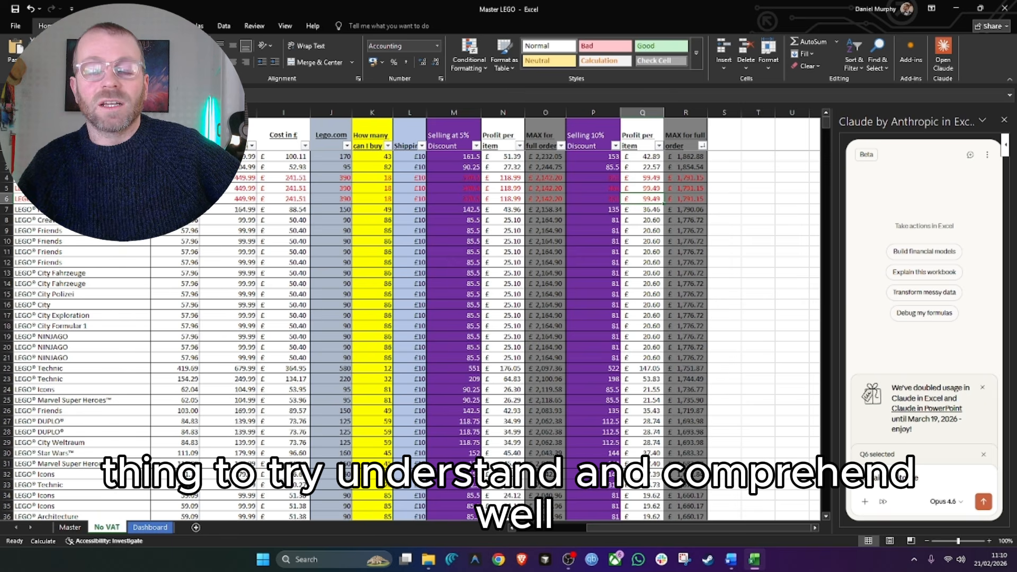
type(" me")
type("=P6-I6-L6")
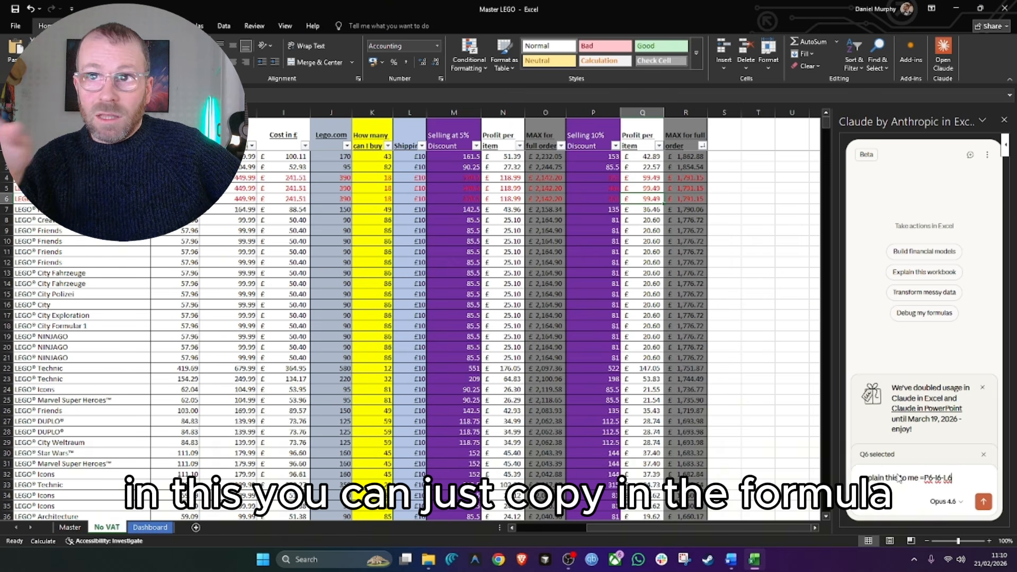
key("Return")
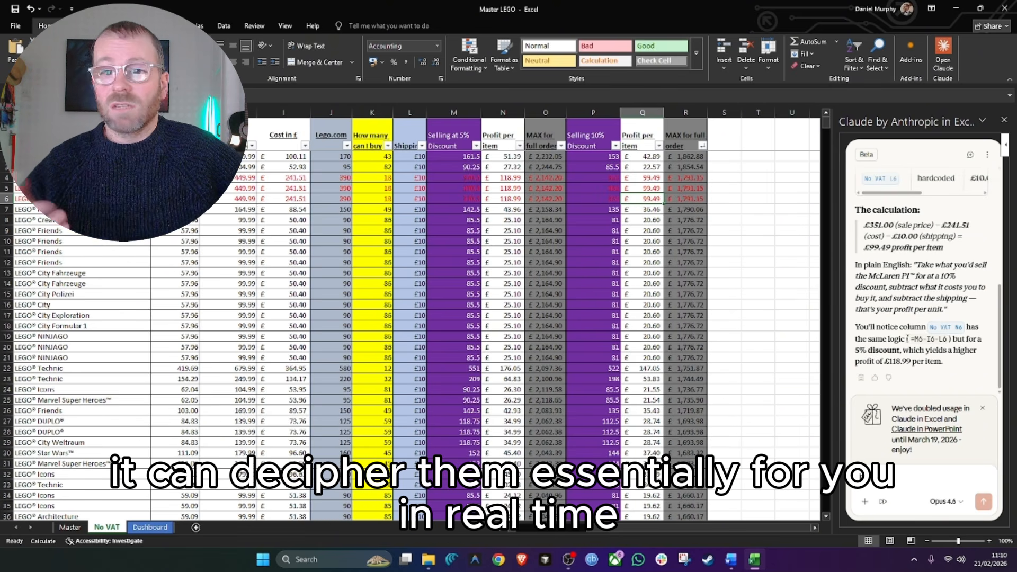
left_click_drag(867, 340, 845, 347)
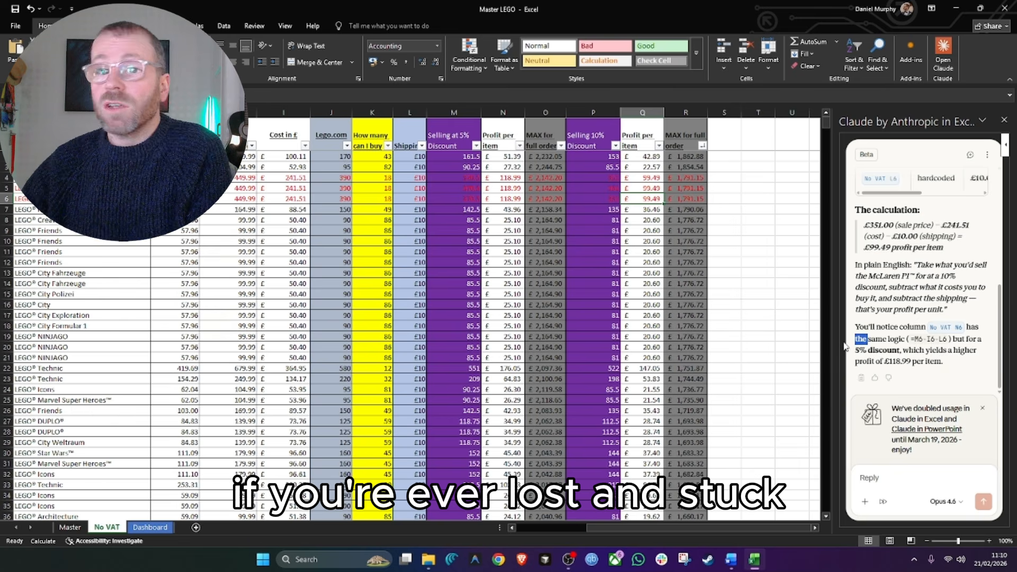
left_click(872, 291)
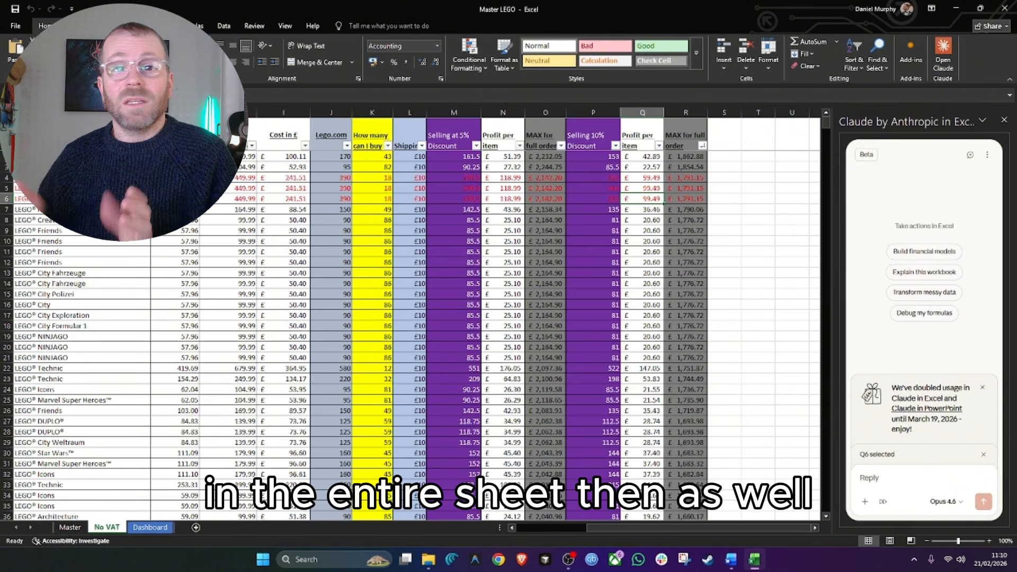
Open the formula in cell Q6 and send Claude the prompt "explain this to me =P6-I6-L6".
key("F2")
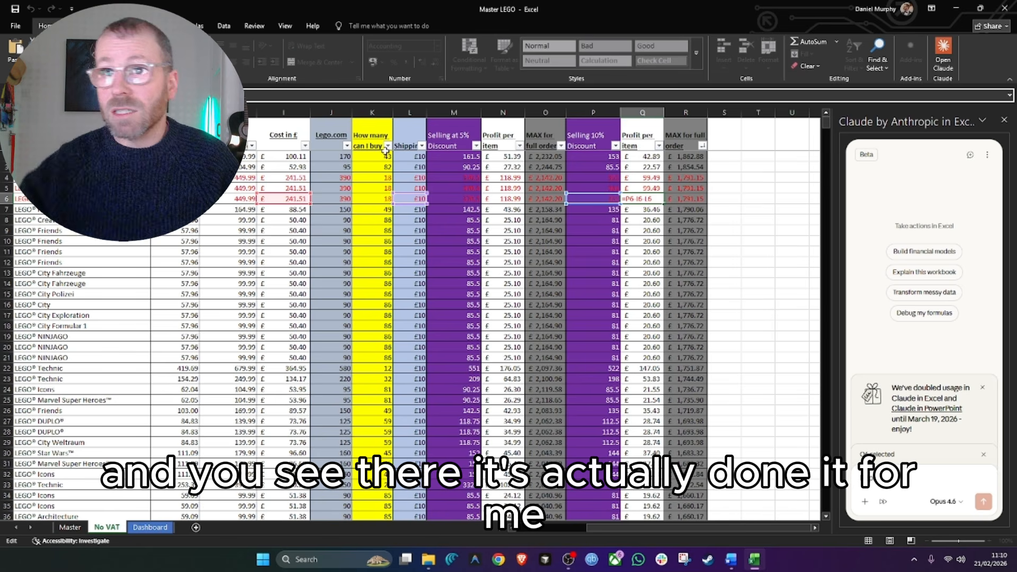
left_click(897, 474)
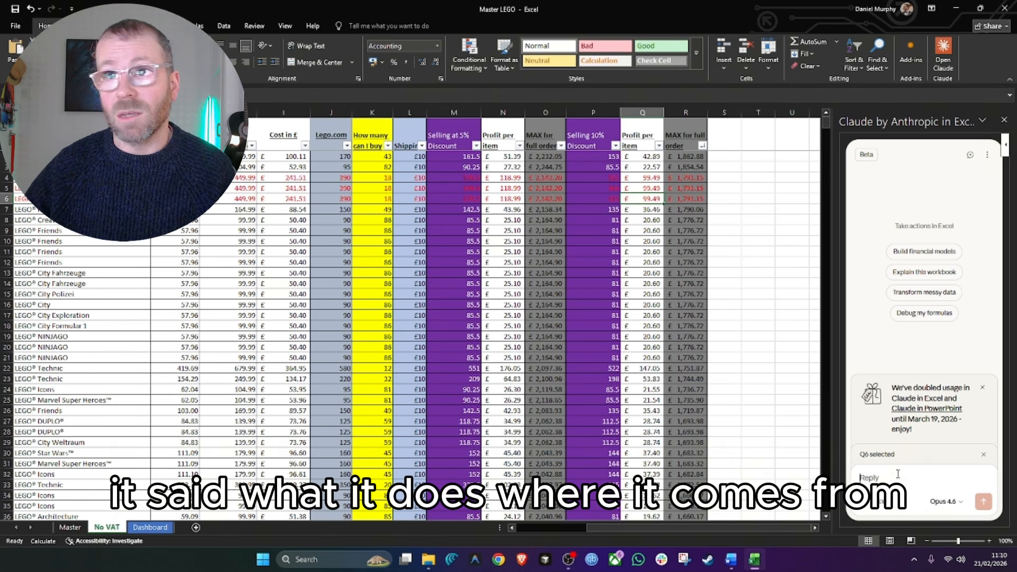
type("explain")
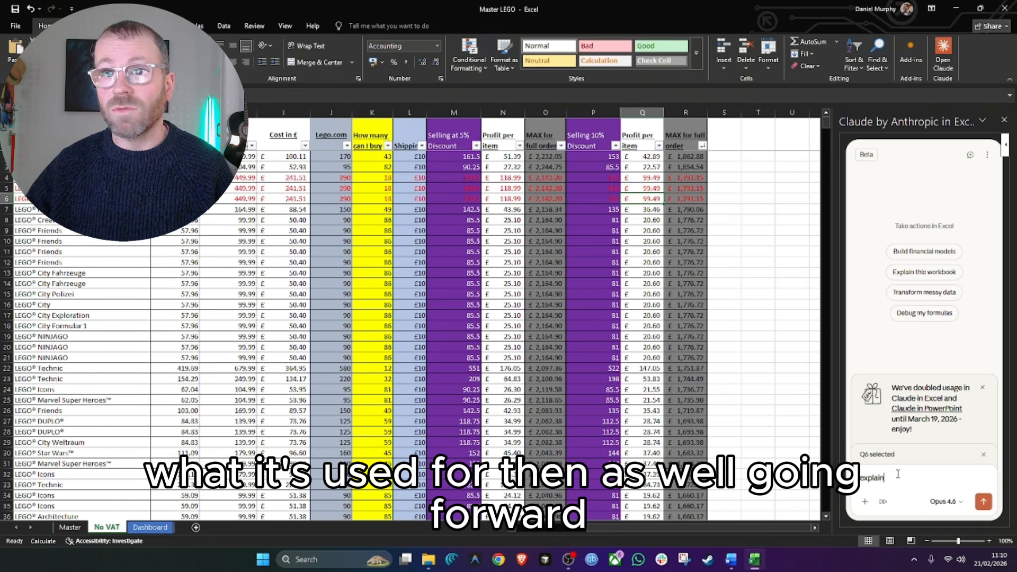
type(" this to me")
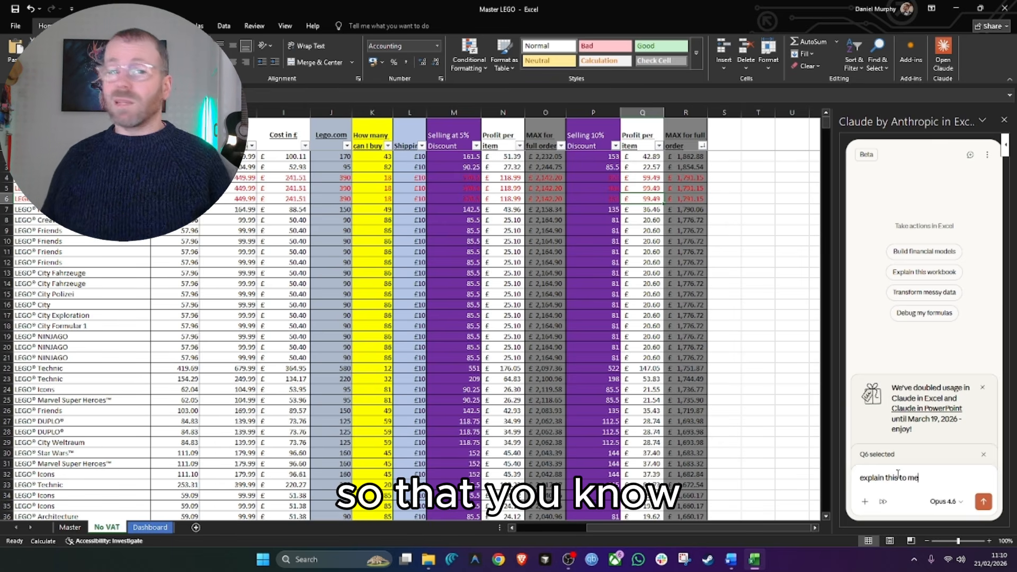
type("=P6-I6-L6")
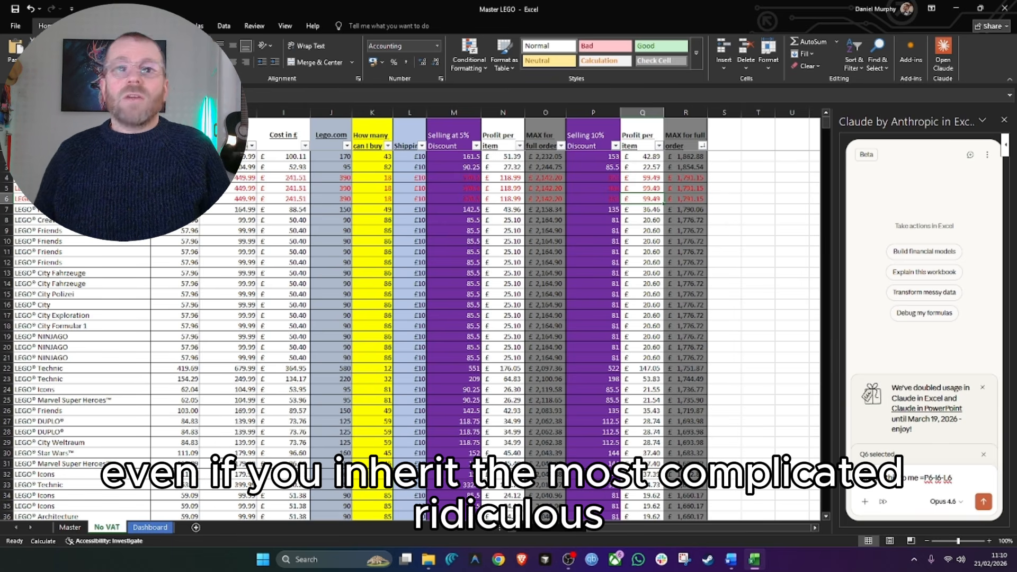
key("Return")
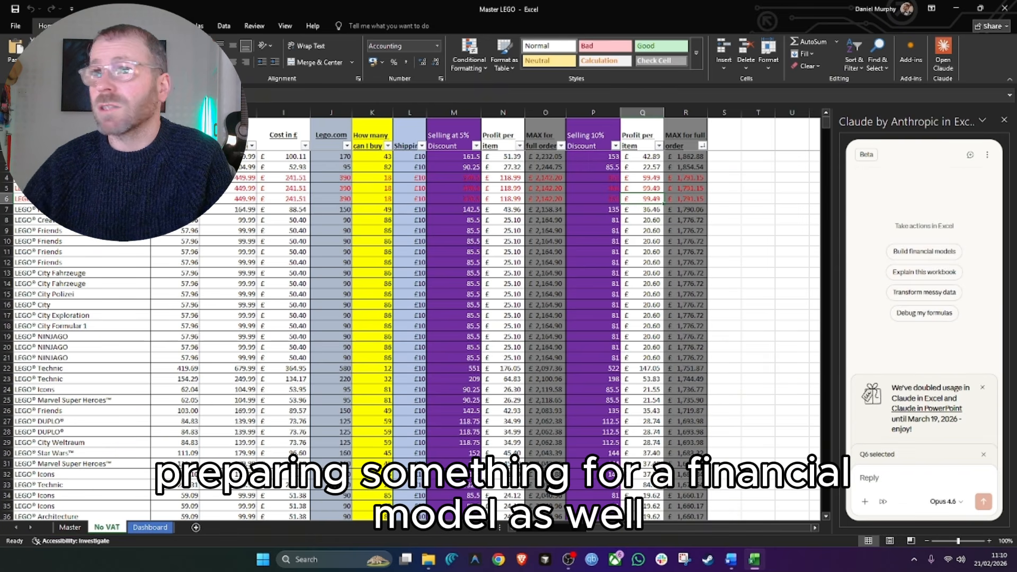
Request an explanation of Q6's profit-per-item formula again with the prompt "explain this to me =P6-I6-L6".
key("F2")
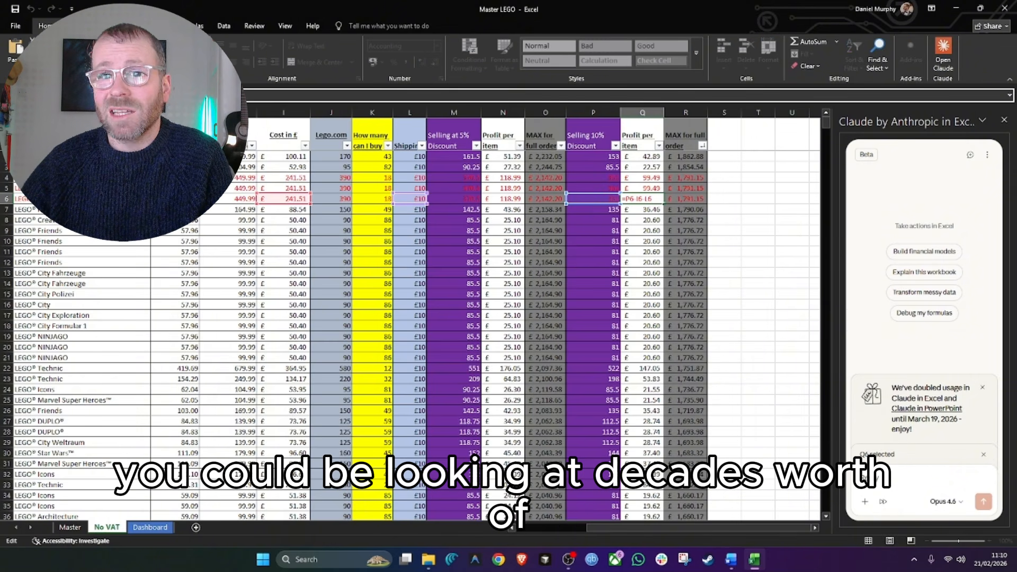
left_click(898, 473)
type("expla")
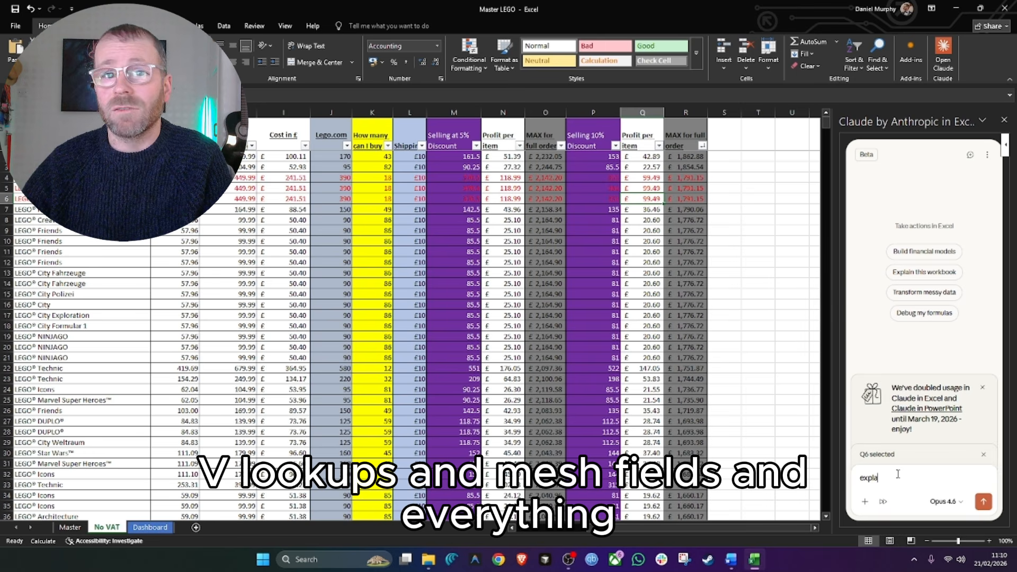
type("in this t")
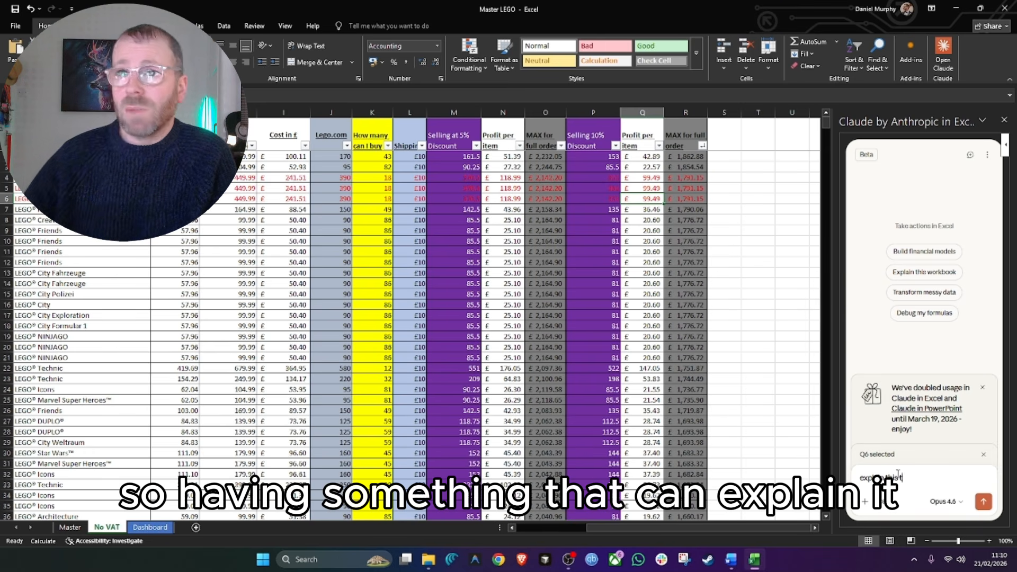
type("o me =P6-I6-L6")
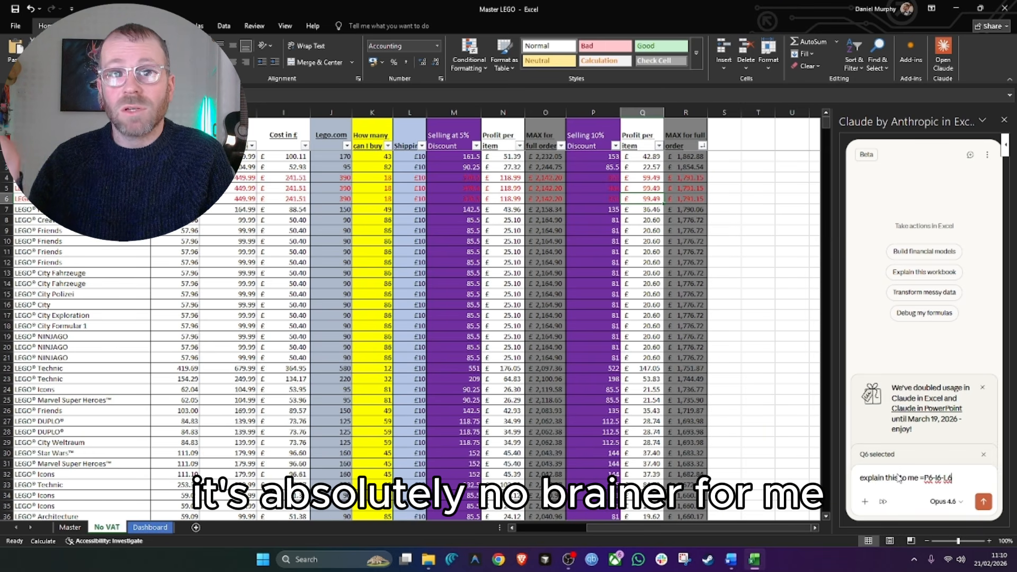
key("Return")
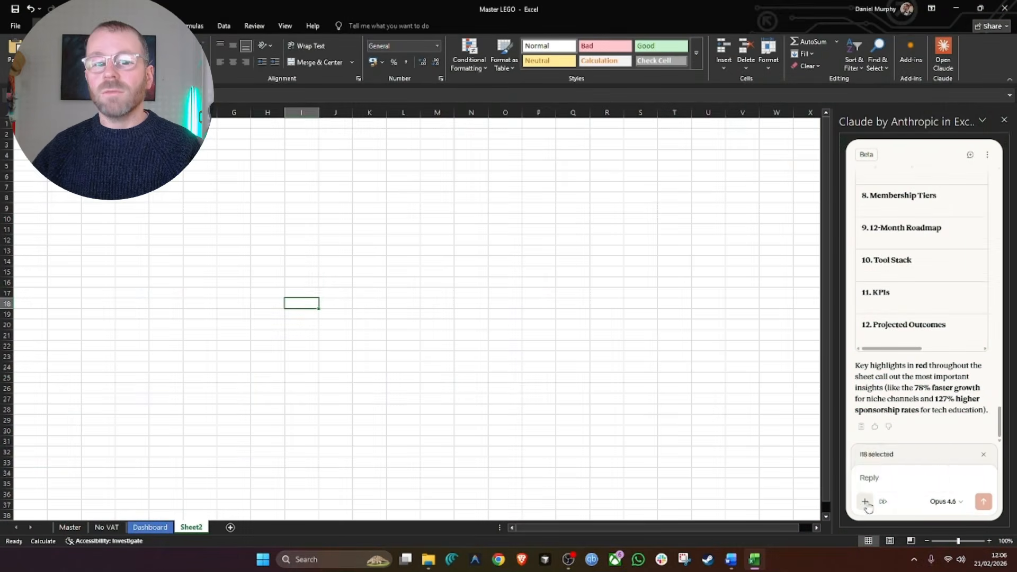
Attach the YouTube channel PDF from the Downloads folder to the Claude prompt.
left_click(866, 503)
left_click(908, 460)
scroll(182, 202, "down", 5)
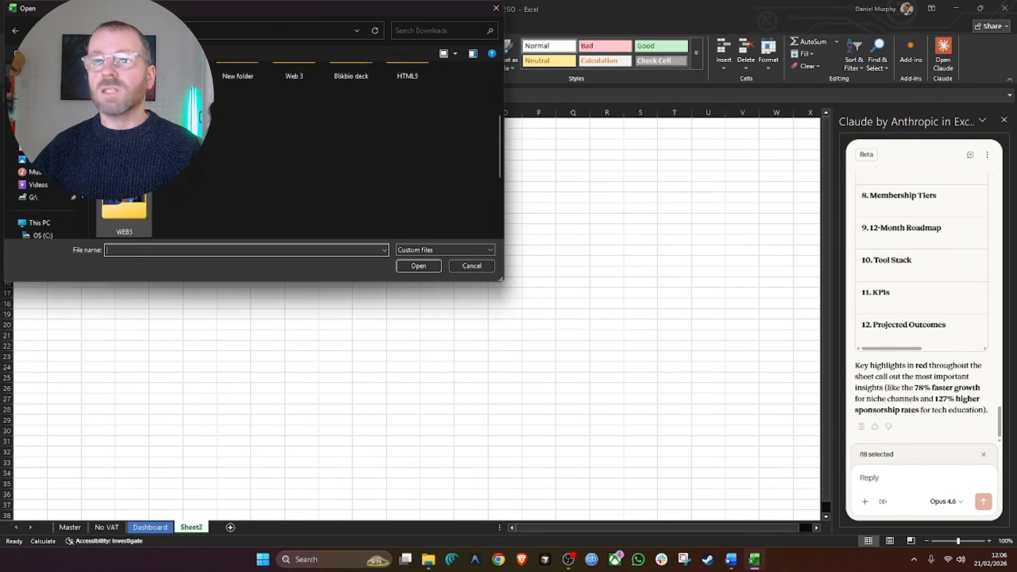
left_click(182, 117)
left_click(418, 265)
Send the prompt "Extract the data from this file" and review the extracted tables on Sheet2.
left_click(913, 478)
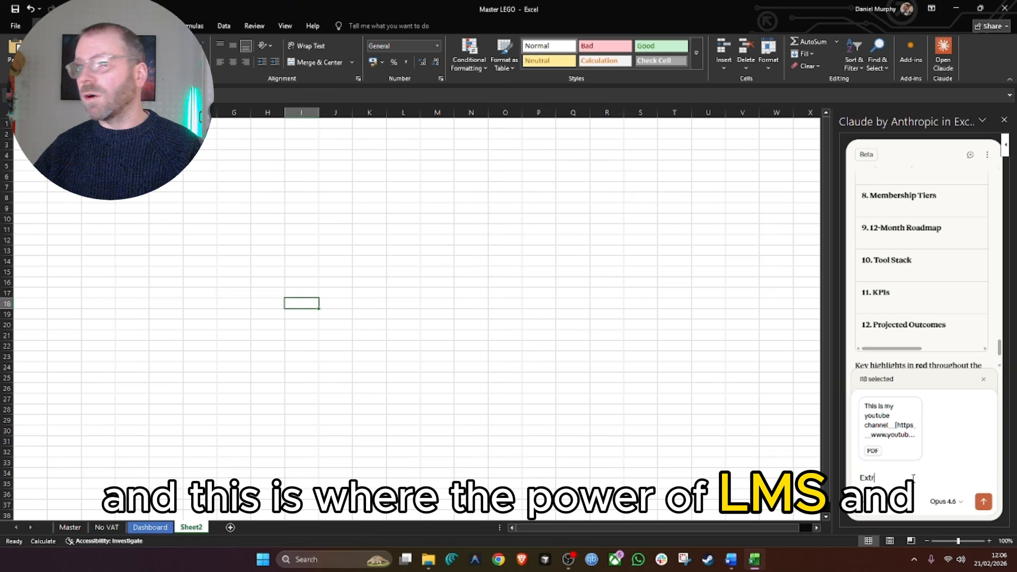
type("Extract the data from this file")
key("Return")
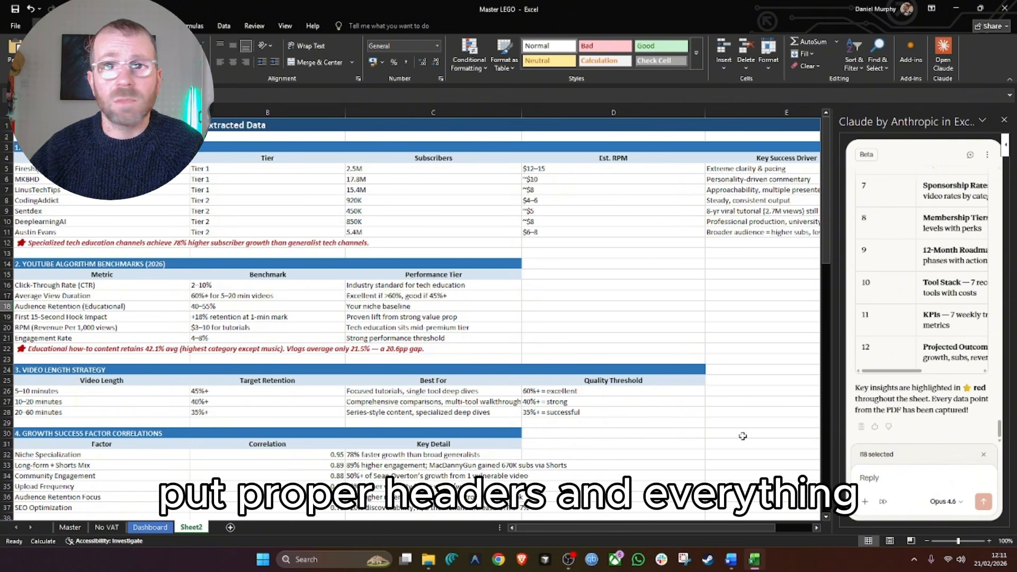
scroll(327, 343, "down", 8)
scroll(326, 343, "down", 14)
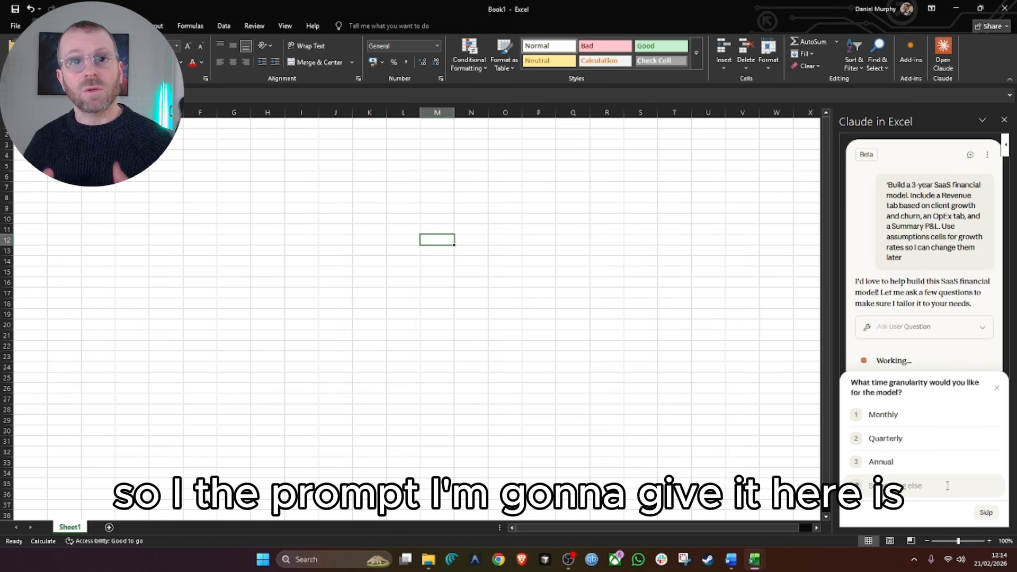
Choose Monthly as the SaaS model's time granularity and answer Claude's remaining setup questions.
left_click(955, 412)
left_click(955, 412)
left_click(910, 419)
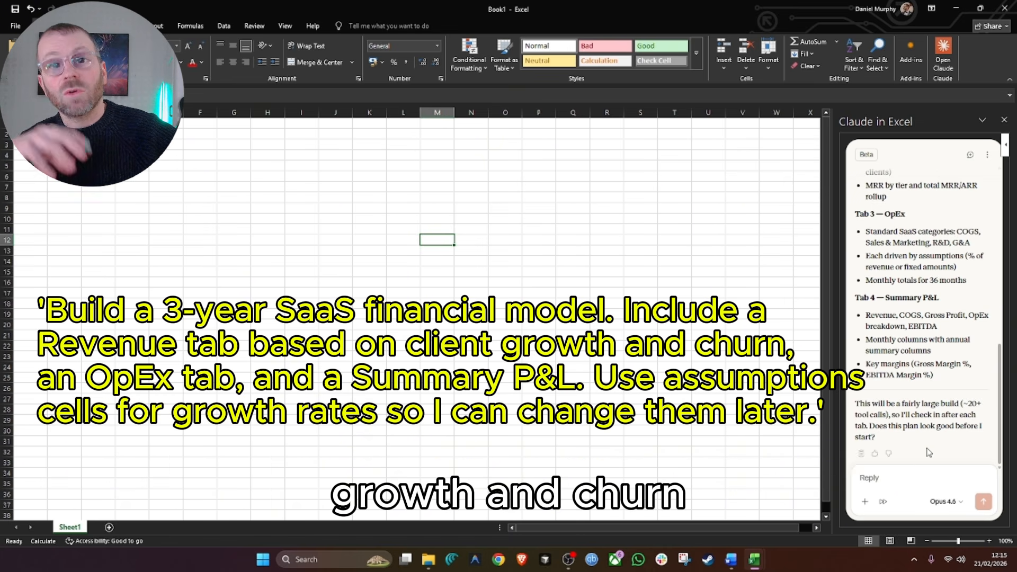
Approve the proposed SaaS model plan with "yes" and allow Claude to make the edits that build it.
left_click(915, 483)
type("yes")
key("Return")
left_click(958, 460)
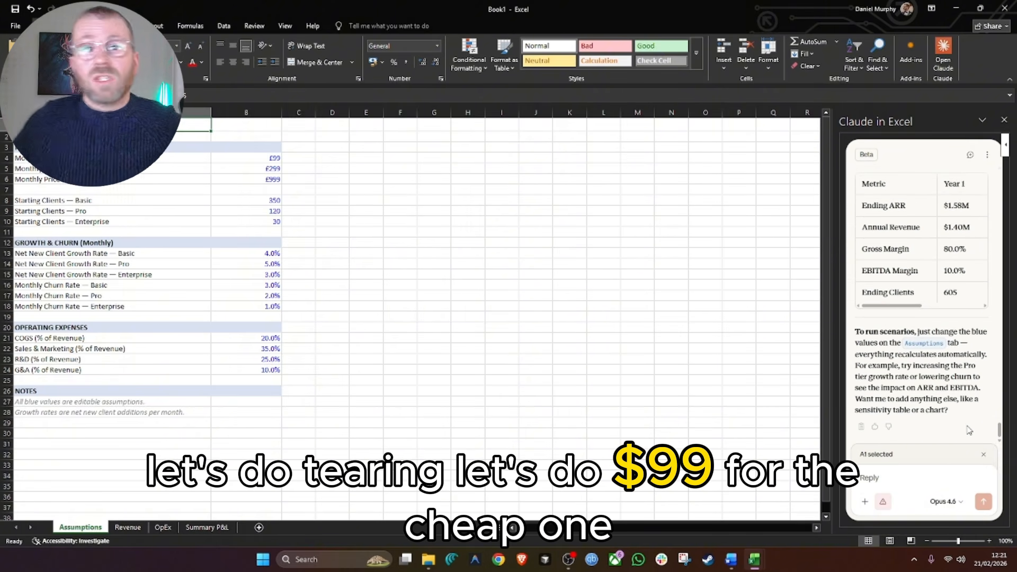
Review the starting clients, growth, churn and expense assumptions, plus the monthly figures on the Revenue, OpEx and Summary P&L sheets.
left_click(366, 317)
left_click_drag(247, 201, 247, 307)
left_click_drag(247, 338, 248, 370)
left_click(128, 527)
left_click_drag(149, 286, 149, 307)
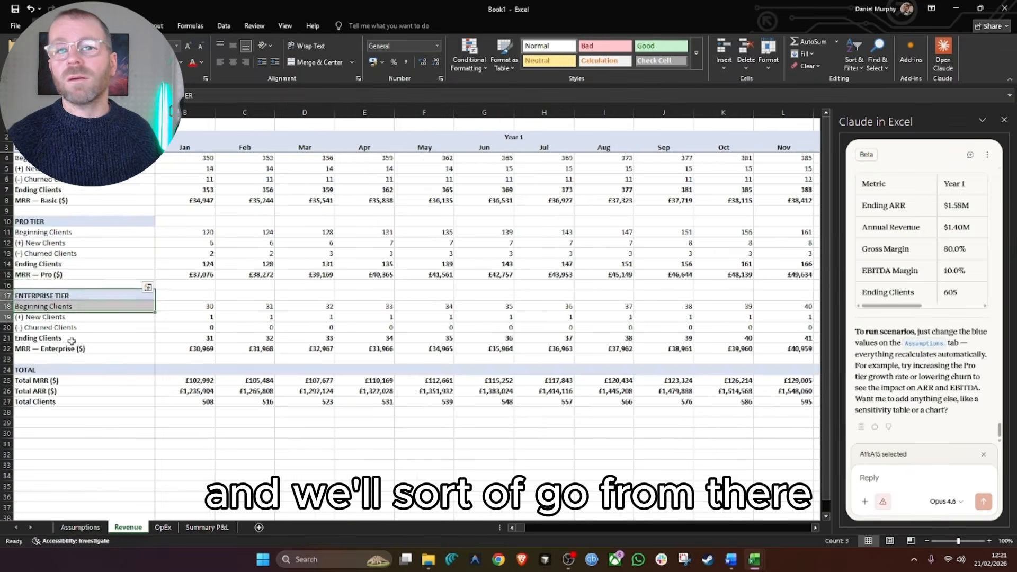
left_click_drag(182, 382, 540, 381)
left_click(163, 527)
left_click(146, 210)
left_click(201, 528)
On the Assumptions sheet, set the monthly prices to 199 for Basic, 399 for Pro and 1999 for Enterprise.
left_click(80, 527)
left_click(246, 159)
type("199")
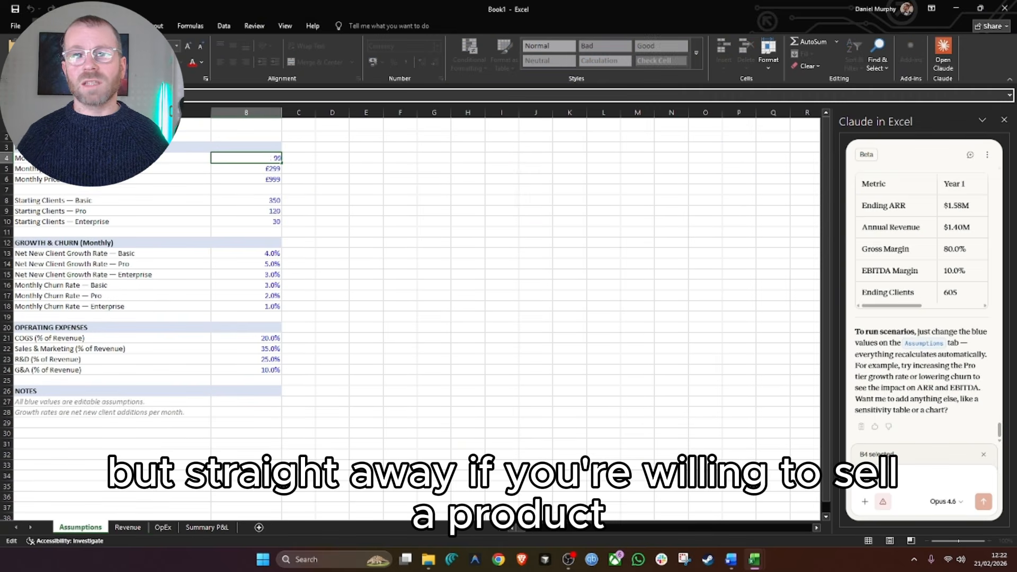
key("Return")
type("399")
key("Return")
type("1999")
key("Return")
left_click(400, 222)
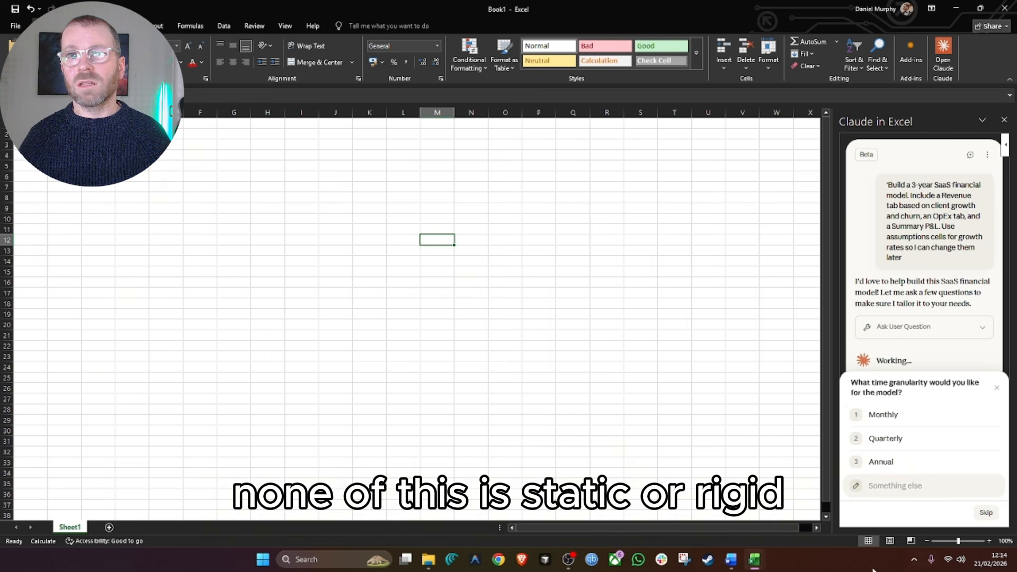
Answer Claude's setup questions for the SaaS model, choosing Monthly time granularity and Standard SaaS OpEx categories.
left_click(926, 410)
left_click(917, 469)
left_click(928, 440)
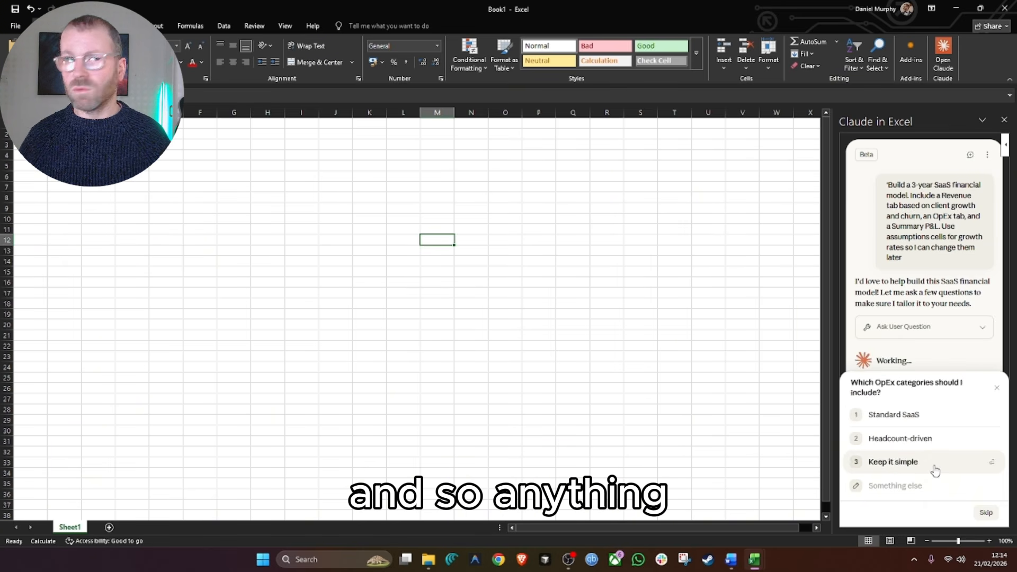
left_click(917, 416)
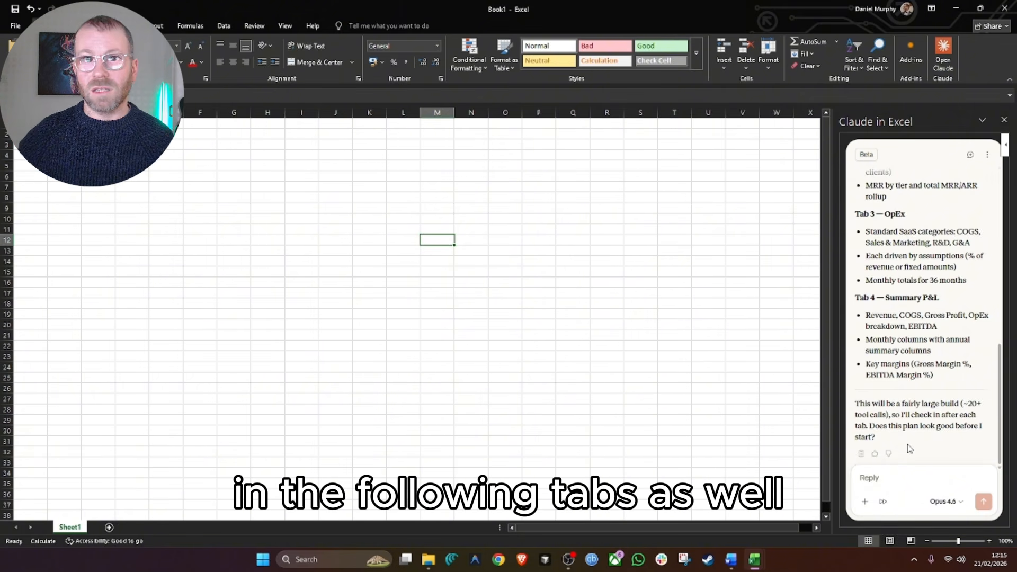
Approve the proposed four-tab plan with "yes" and always allow Claude's workbook edits.
left_click(913, 487)
type("yes")
key("Return")
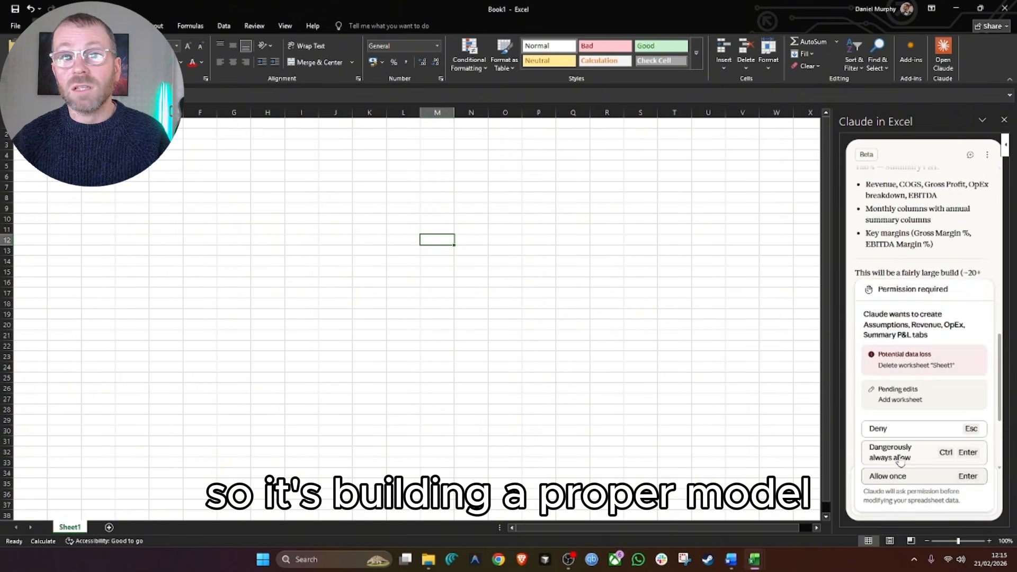
left_click(969, 455)
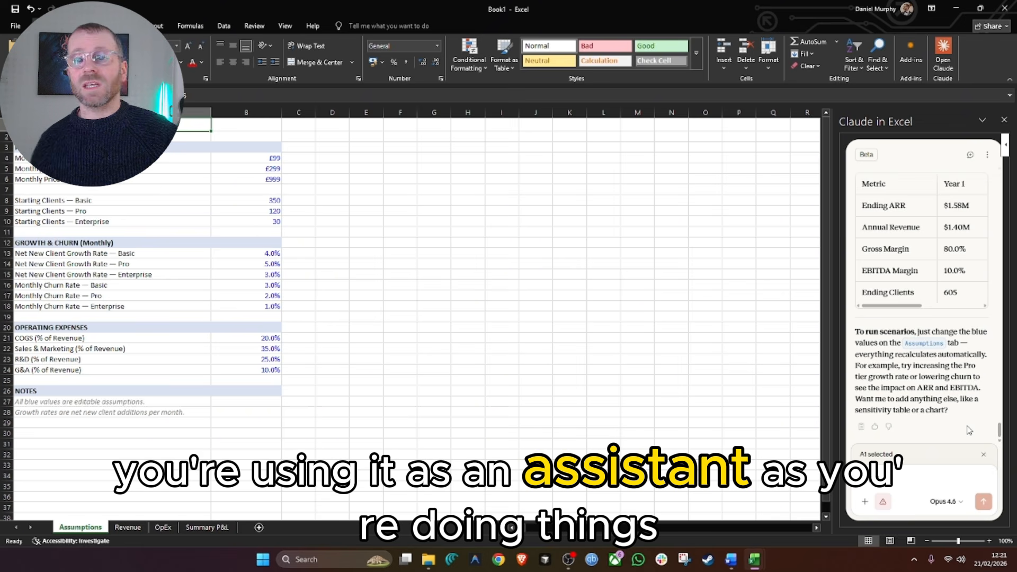
Examine the generated model's pricing, client, growth and expense inputs, then its Revenue, OpEx and Summary P&L sheets.
left_click(366, 316)
left_click(245, 177)
left_click_drag(246, 200, 247, 221)
left_click_drag(249, 254, 252, 306)
left_click_drag(256, 338, 263, 370)
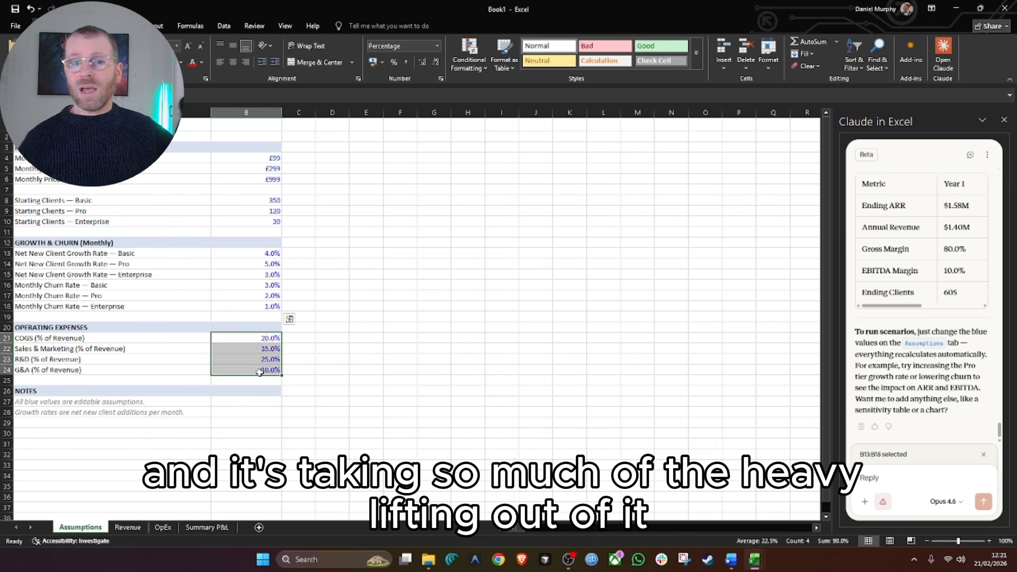
left_click(127, 527)
left_click_drag(79, 158, 79, 201)
left_click(484, 391)
left_click(163, 528)
left_click(206, 528)
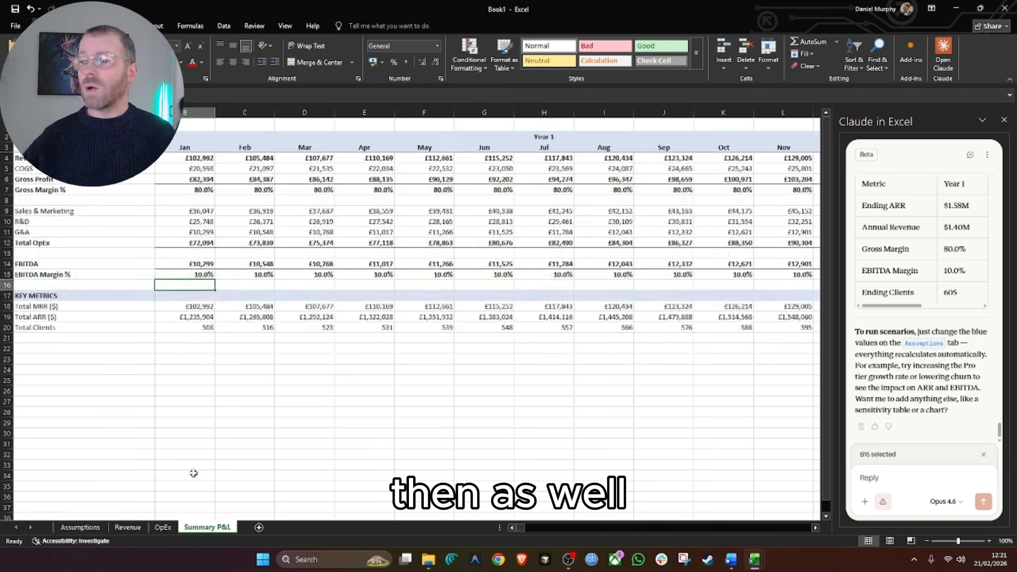